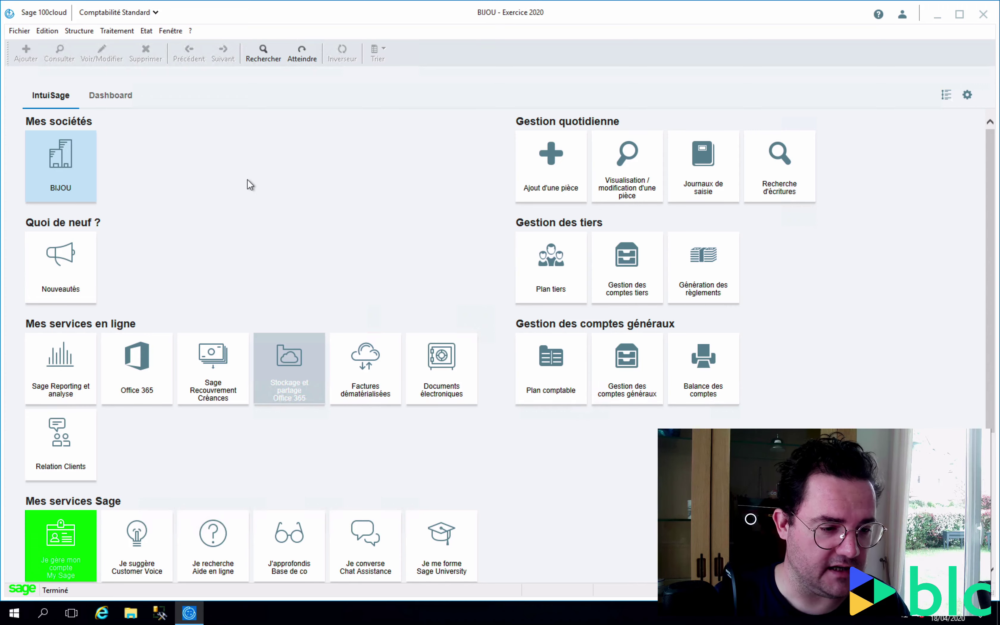
- Start adding a new accounting document, keeping Modèle de saisie as the model type and ACH as the journal code
{"action": "left_click", "coordinate": [106, 30]}
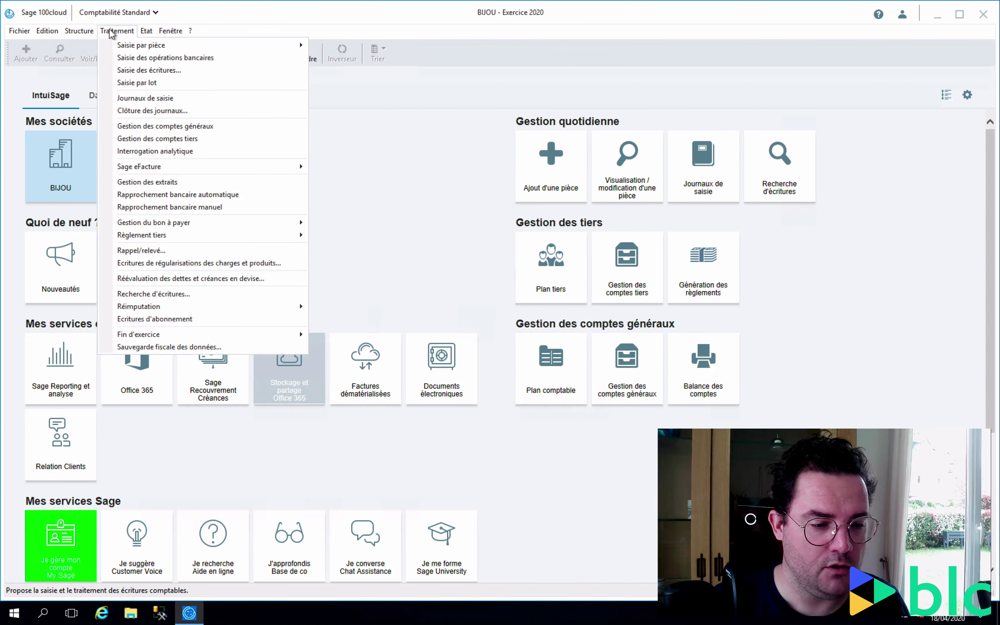
{"action": "mouse_move", "coordinate": [121, 49]}
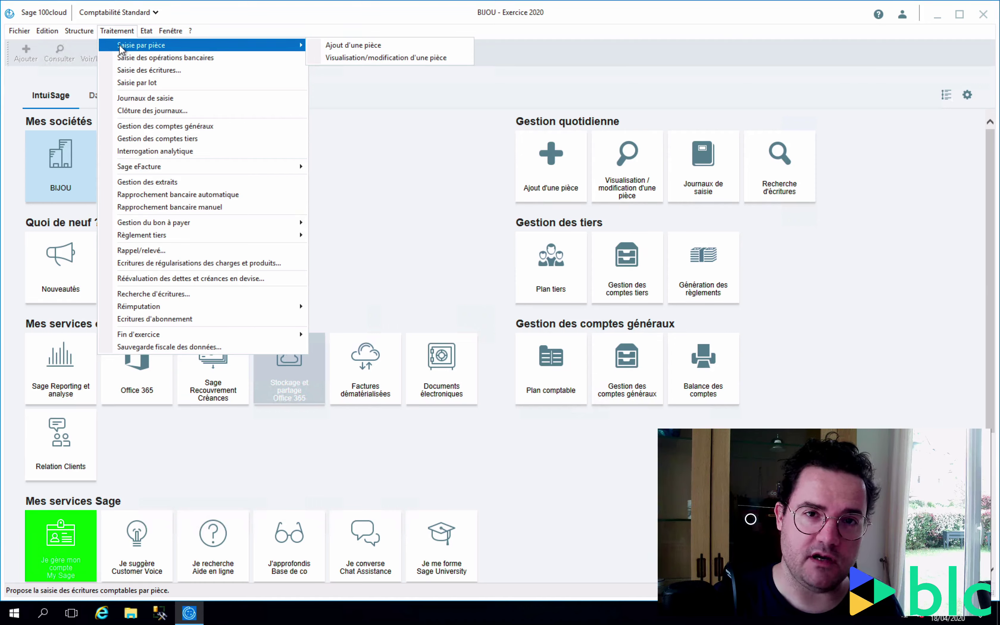
{"action": "left_click", "coordinate": [352, 45]}
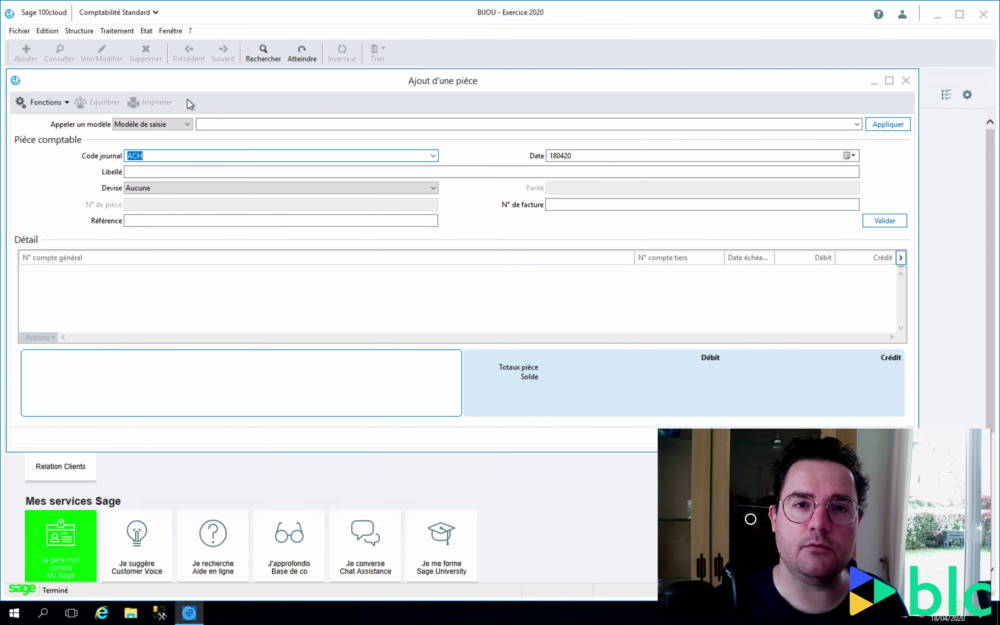
{"action": "left_click", "coordinate": [187, 124]}
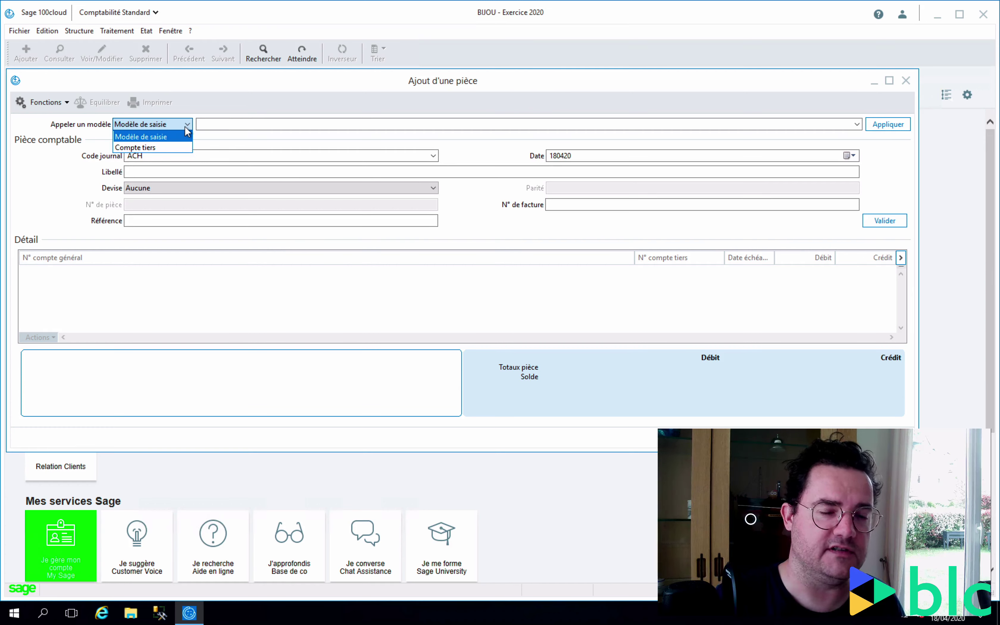
{"action": "left_click", "coordinate": [142, 135]}
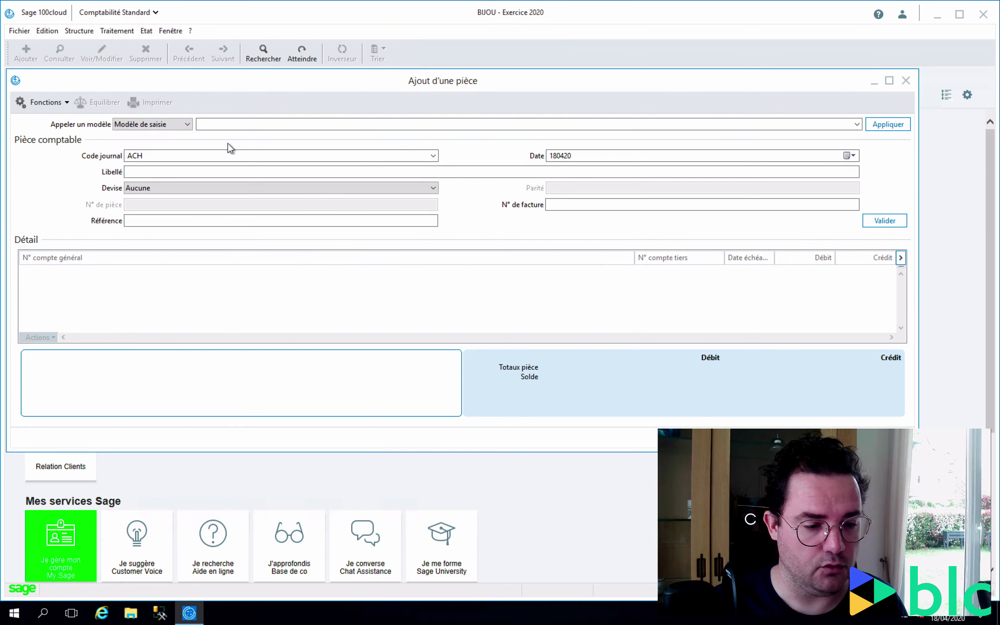
{"action": "left_click", "coordinate": [433, 156]}
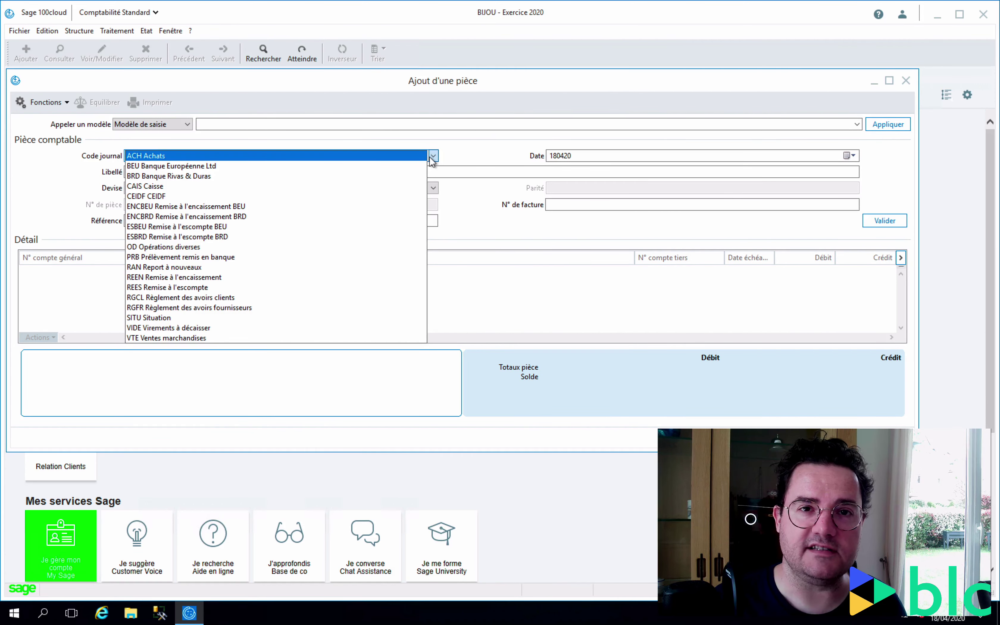
{"action": "left_click", "coordinate": [471, 144]}
- Set the document date to 010420 and its description to FORMATION DEMO BLC
{"action": "left_click", "coordinate": [601, 157]}
{"action": "left_click_drag", "start_coordinate": [602, 158], "coordinate": [537, 162]}
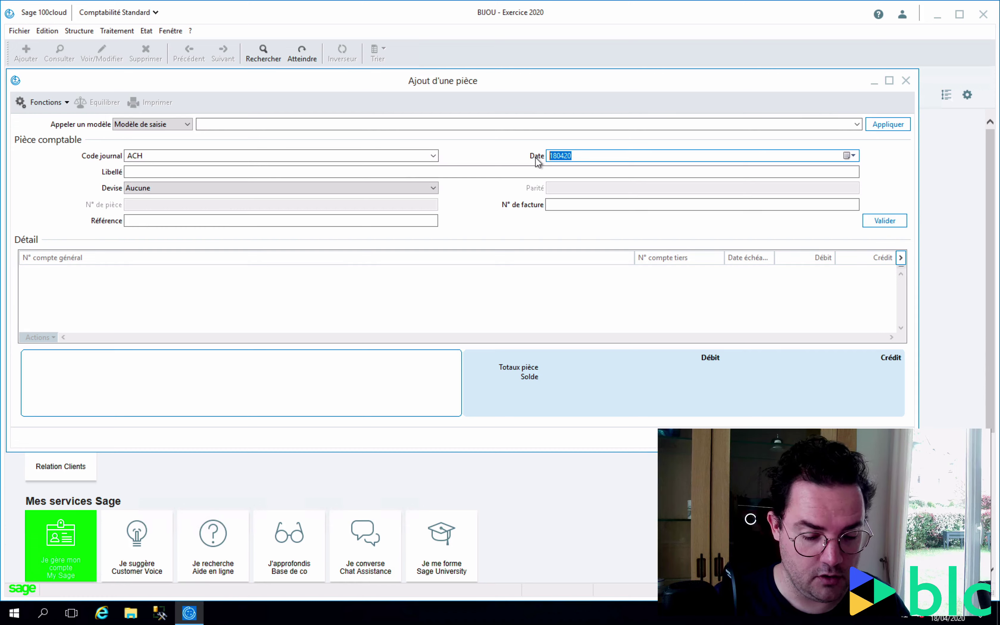
{"action": "type", "text": "0104"}
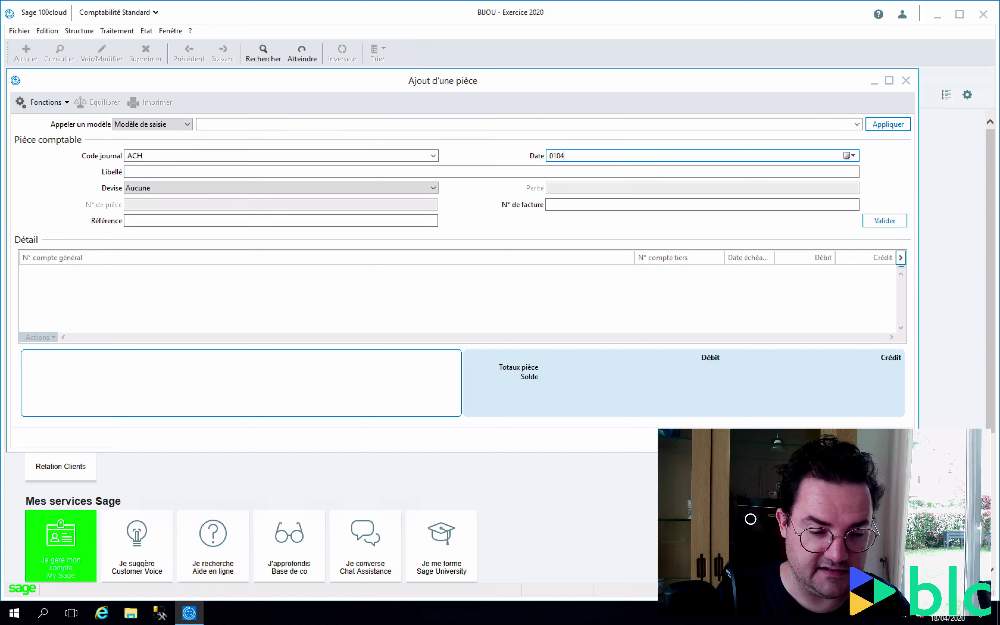
{"action": "type", "text": "20"}
{"action": "left_click", "coordinate": [248, 172]}
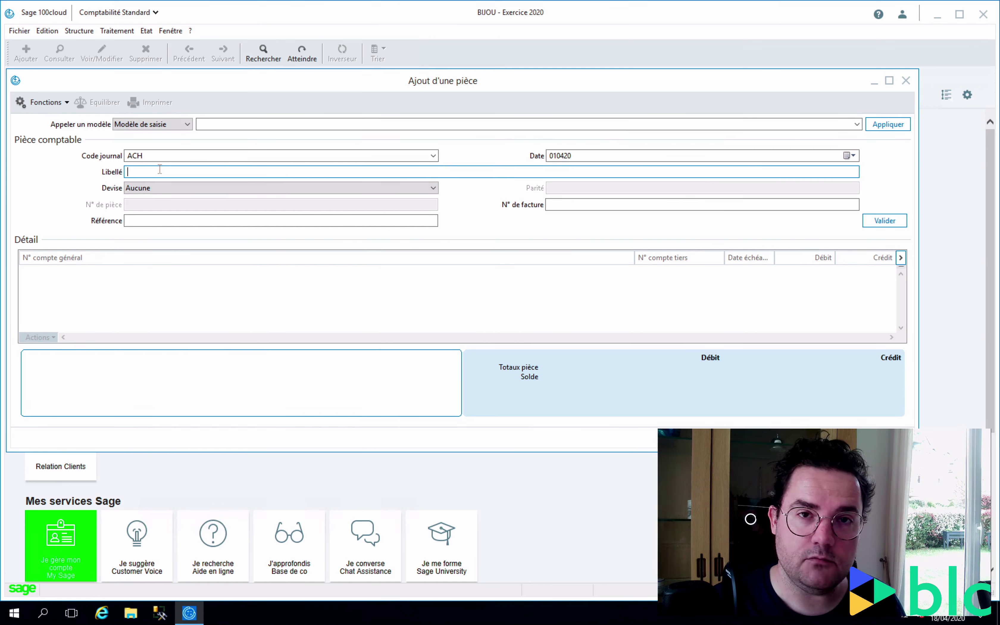
{"action": "type", "text": "FORMATION"}
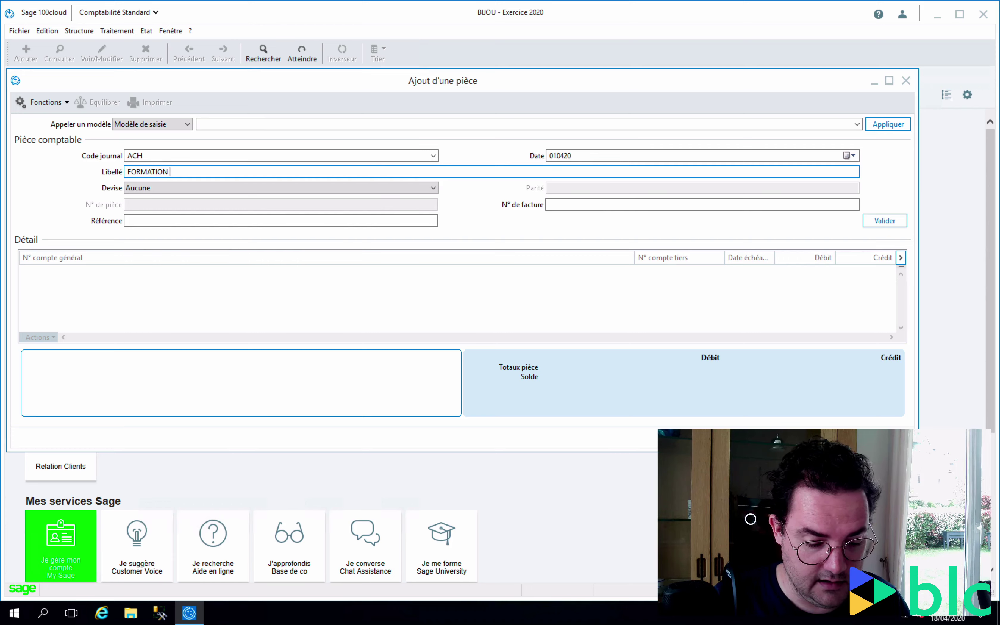
{"action": "type", "text": " DEMO BLC"}
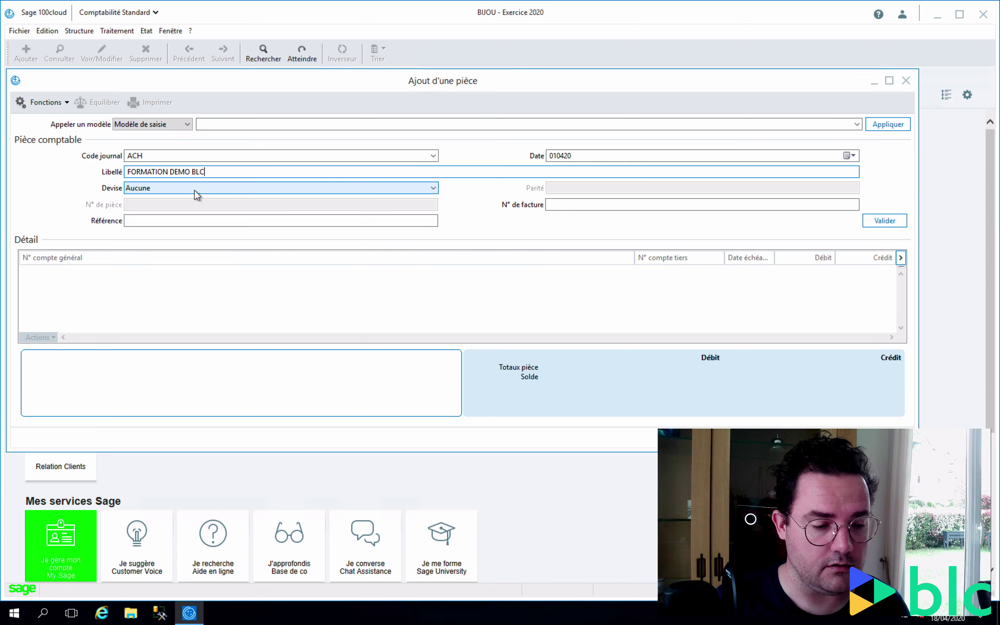
- Enter invoice number FA12345, leave the reference empty and validate the document header
{"action": "left_click", "coordinate": [561, 204]}
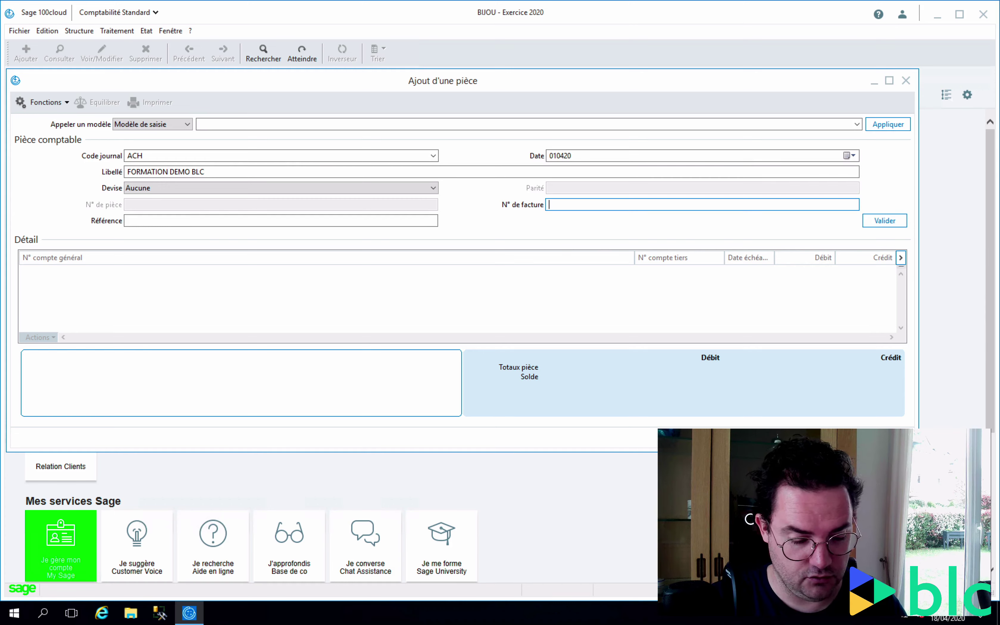
{"action": "type", "text": "FA12345"}
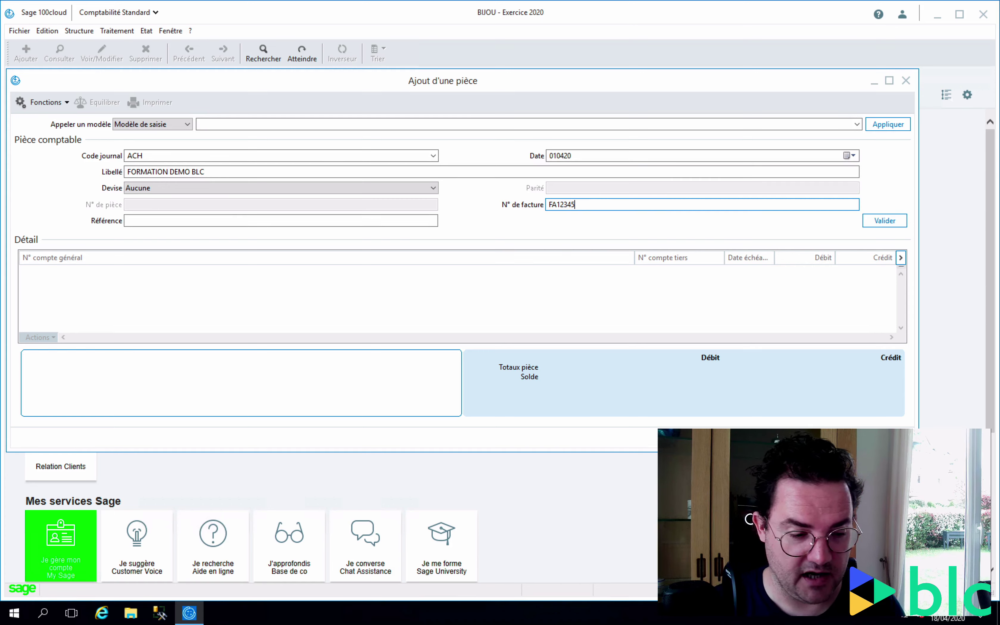
{"action": "left_click", "coordinate": [132, 220]}
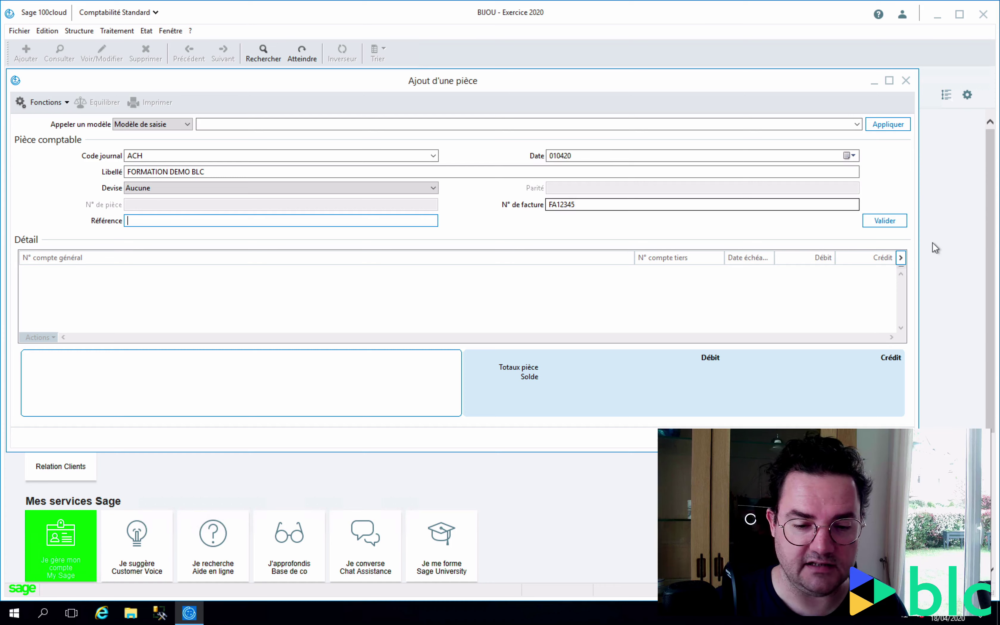
{"action": "left_click", "coordinate": [880, 222]}
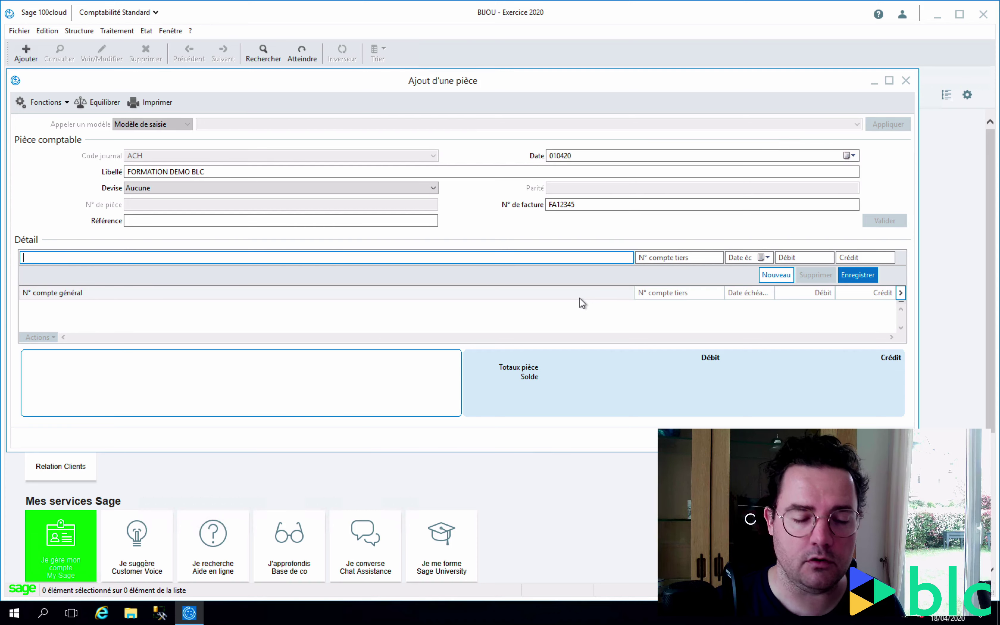
- Record the supplier line for third-party account DUBOI with a credit of 1200
{"action": "left_click", "coordinate": [659, 256]}
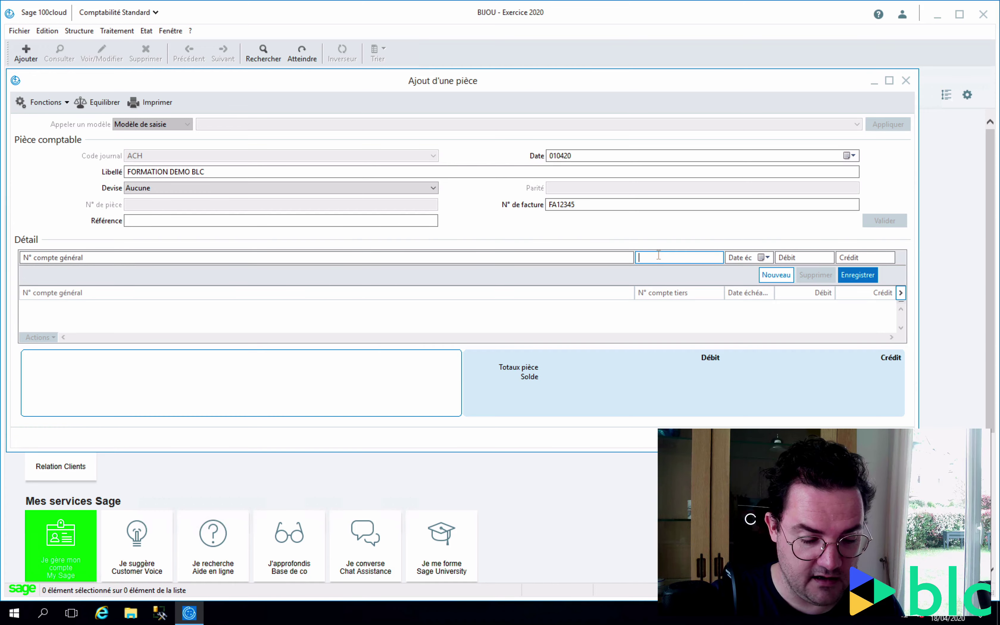
{"action": "double_click", "coordinate": [659, 256]}
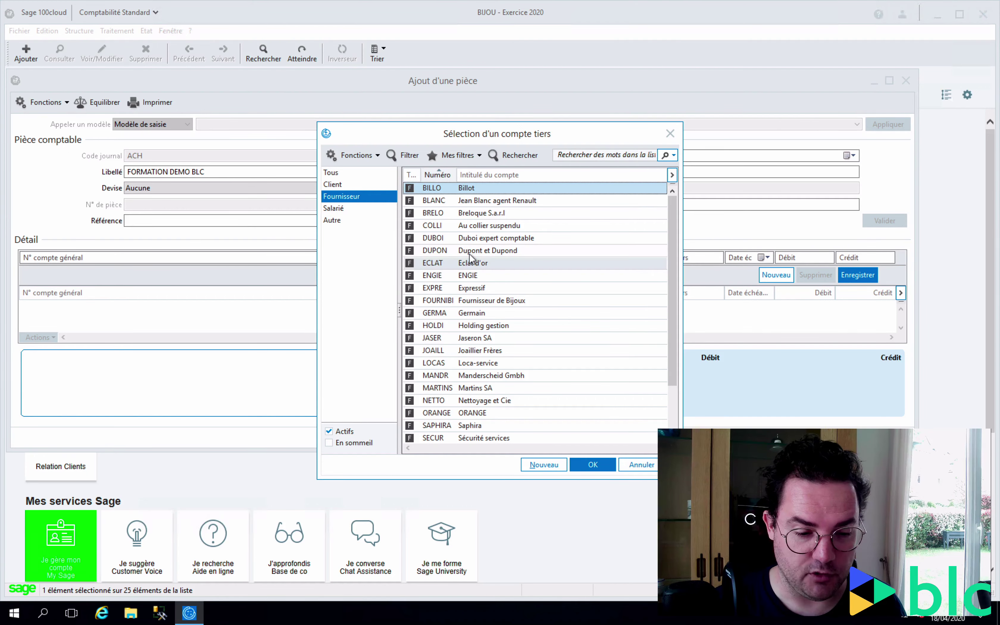
{"action": "double_click", "coordinate": [470, 239]}
{"action": "key", "text": "Tab"}
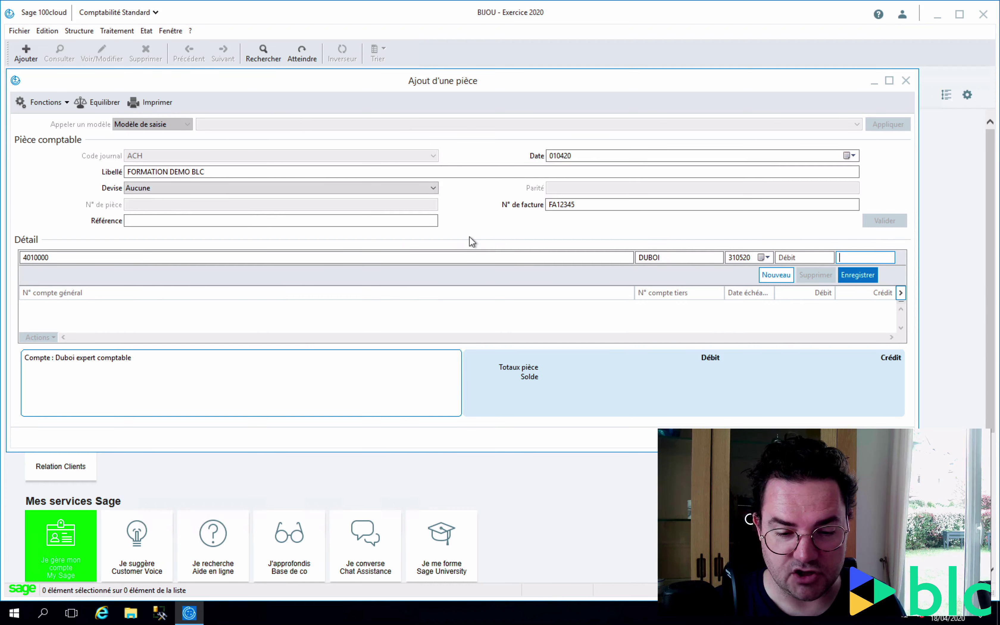
{"action": "type", "text": "1200"}
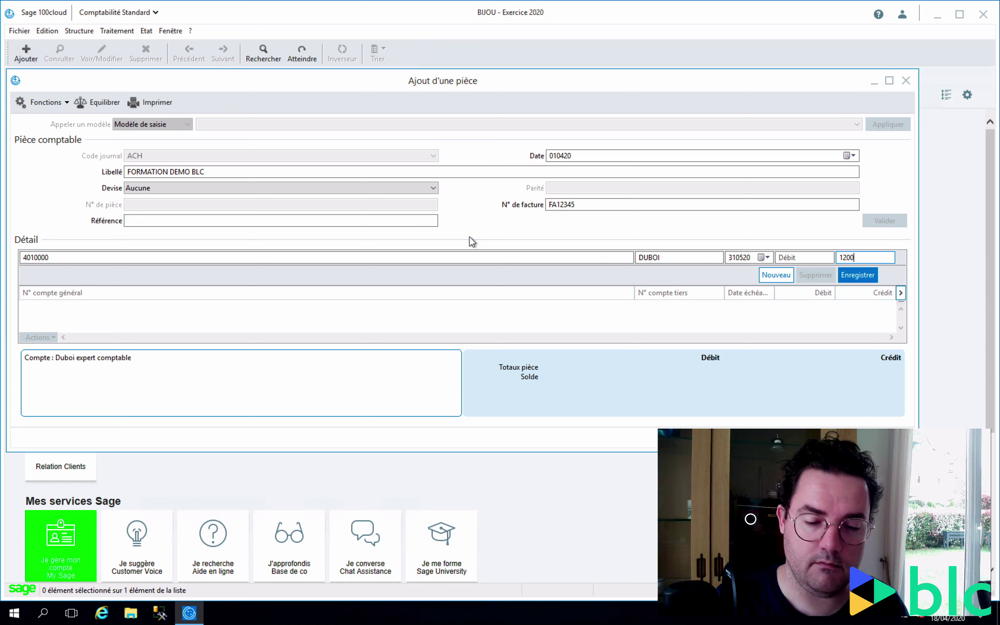
{"action": "key", "text": "Return"}
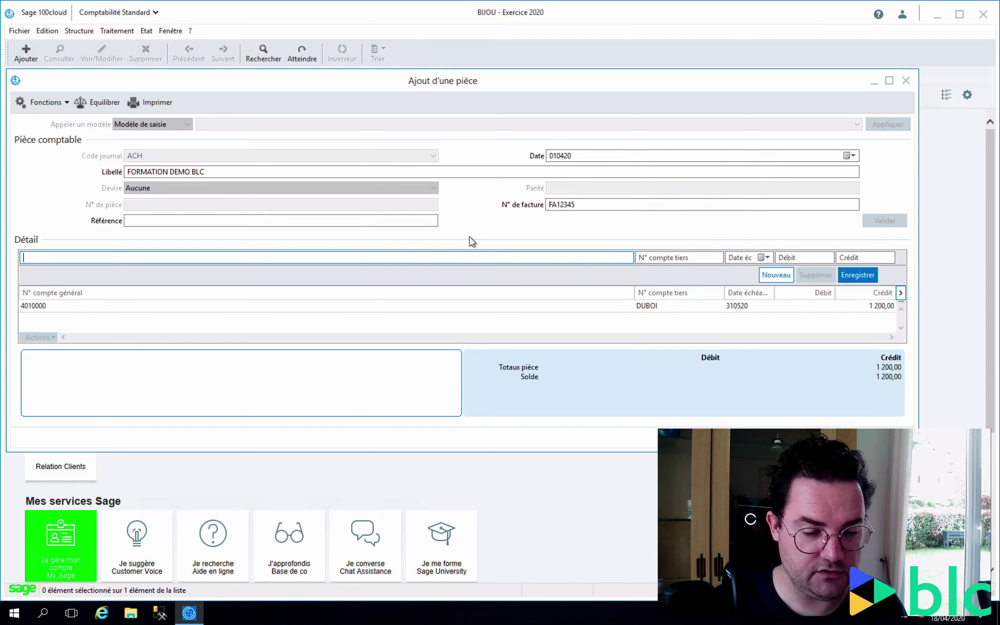
- Record the VAT line on general account 4456620, accepting the proposed debit of 200
{"action": "type", "text": "4456"}
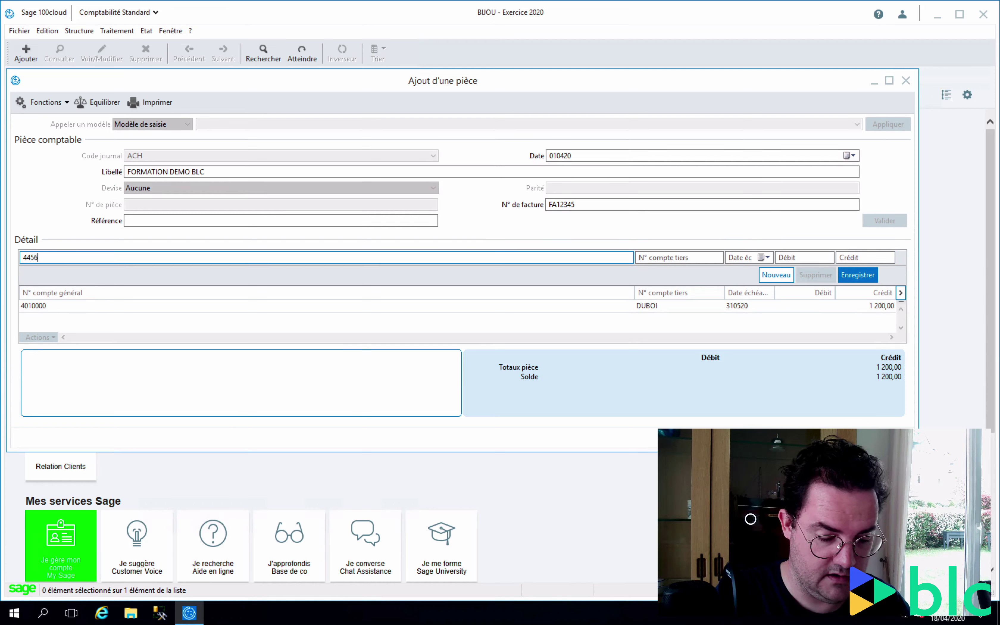
{"action": "type", "text": "620"}
{"action": "key", "text": "Return"}
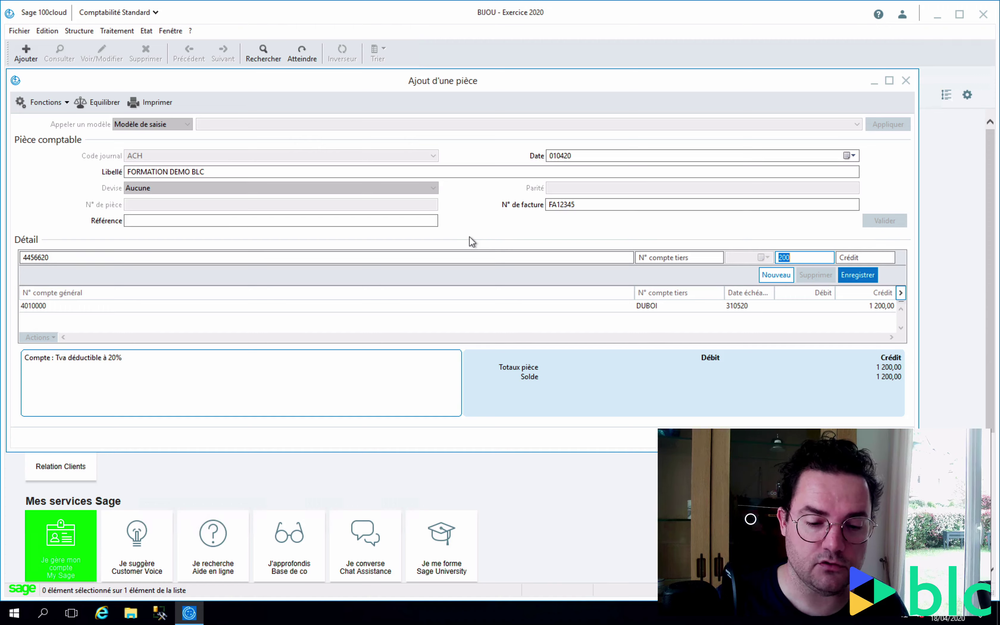
{"action": "key", "text": "Return"}
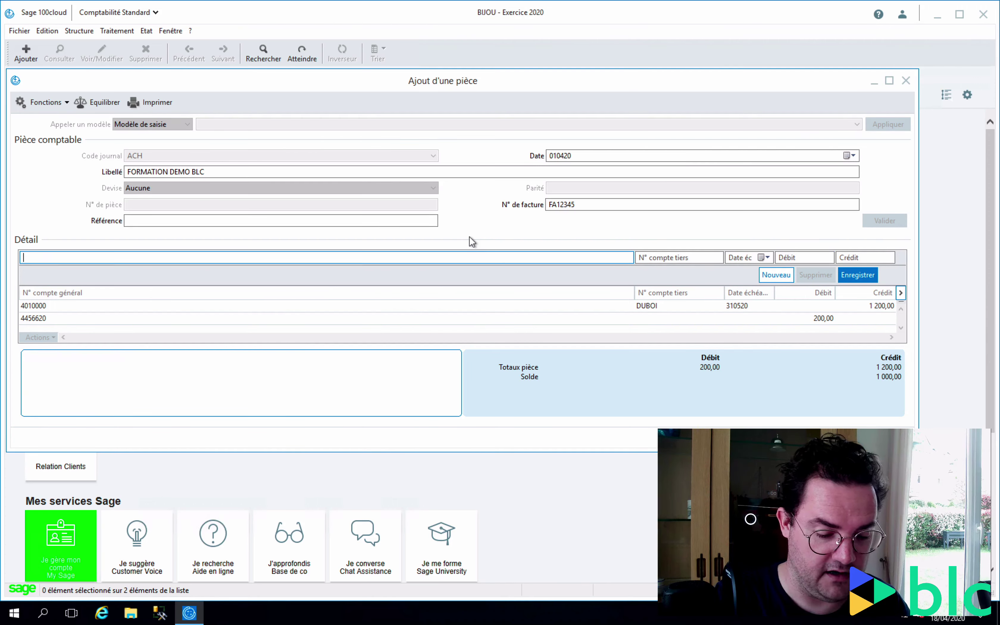
- Record the fees line on general account 622600, accepting the proposed debit of 1000
{"action": "type", "text": "622600"}
{"action": "key", "text": "Return"}
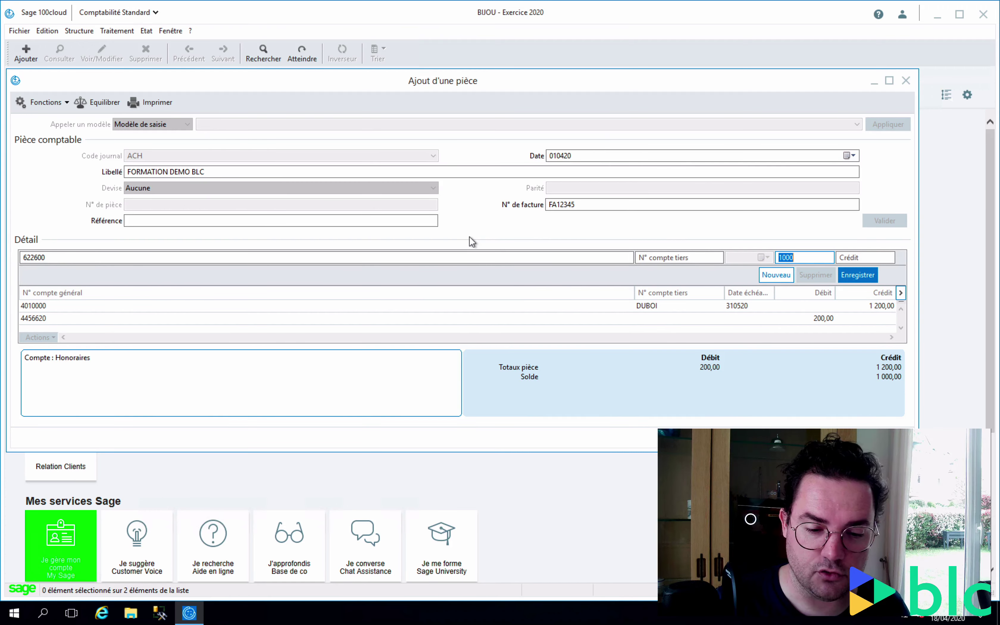
{"action": "key", "text": "Return"}
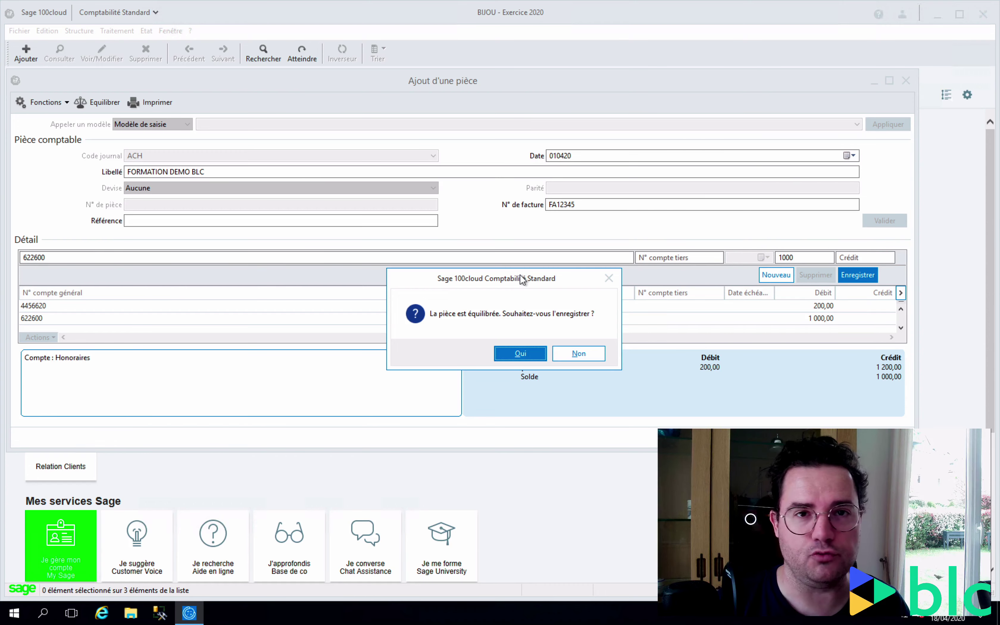
- Save the balanced document and close the document entry window
{"action": "left_click", "coordinate": [504, 348]}
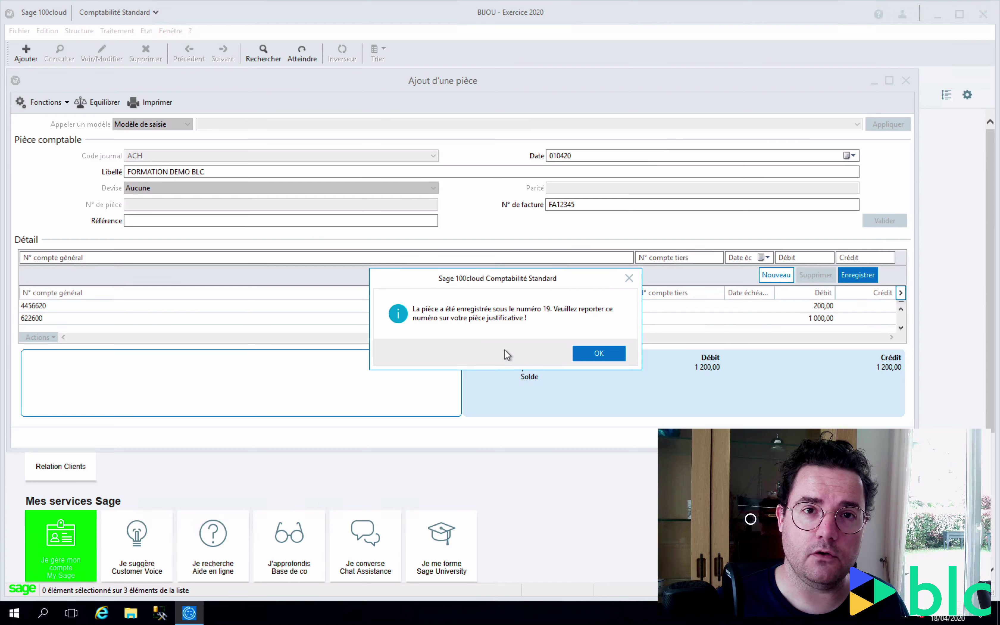
{"action": "left_click", "coordinate": [594, 352]}
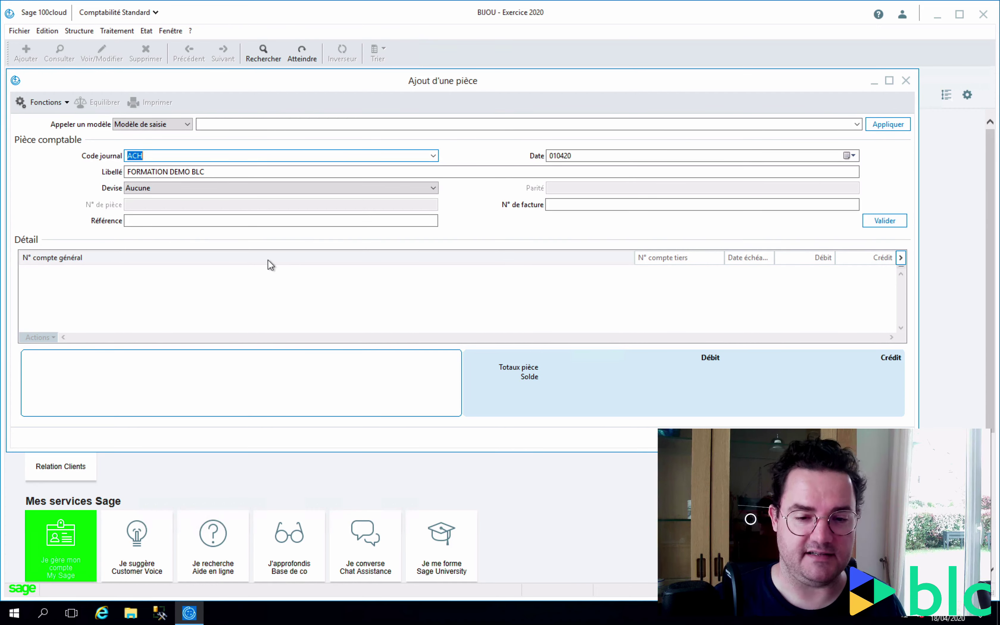
{"action": "key", "text": "Escape"}
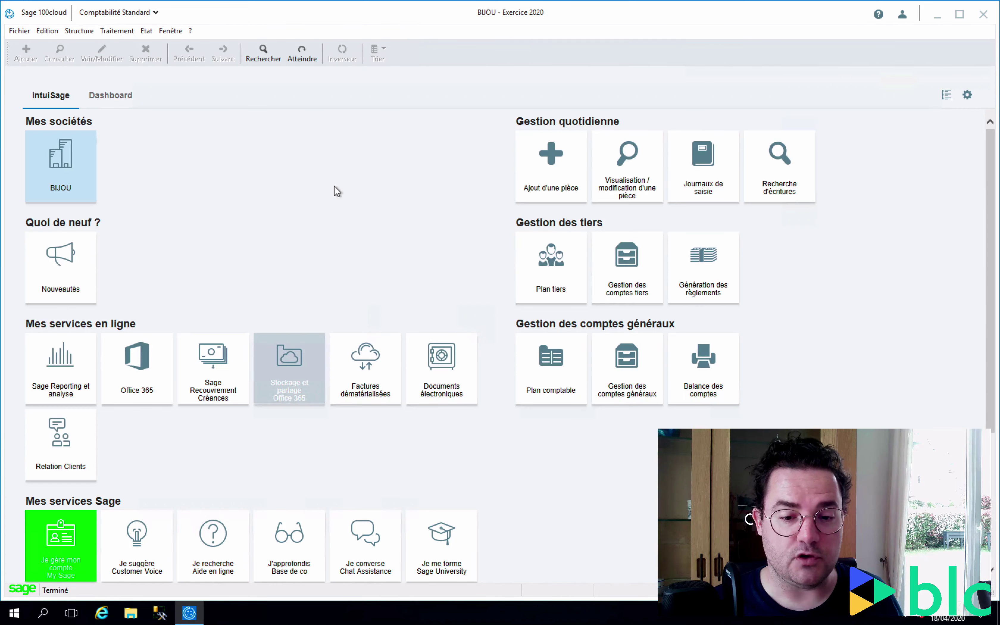